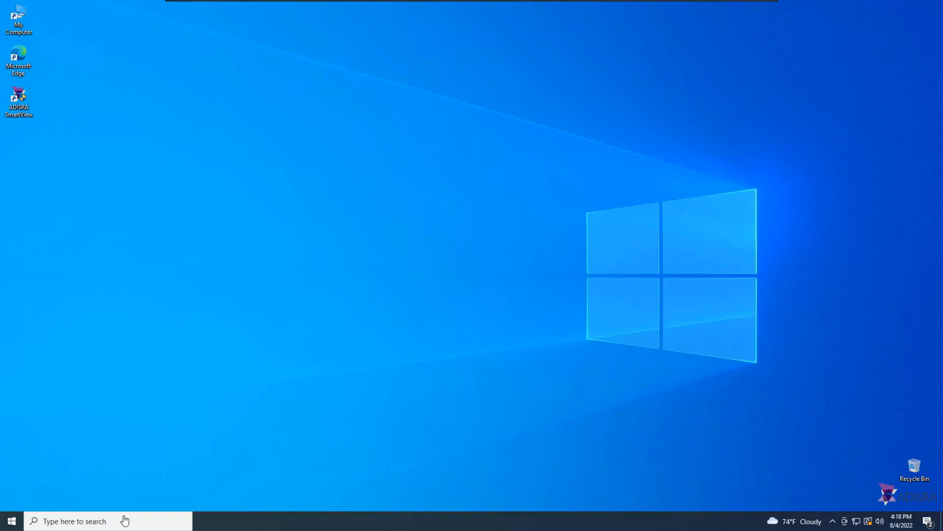
Open the Windows Features list from the Programs section of Control Panel.
click(125, 521)
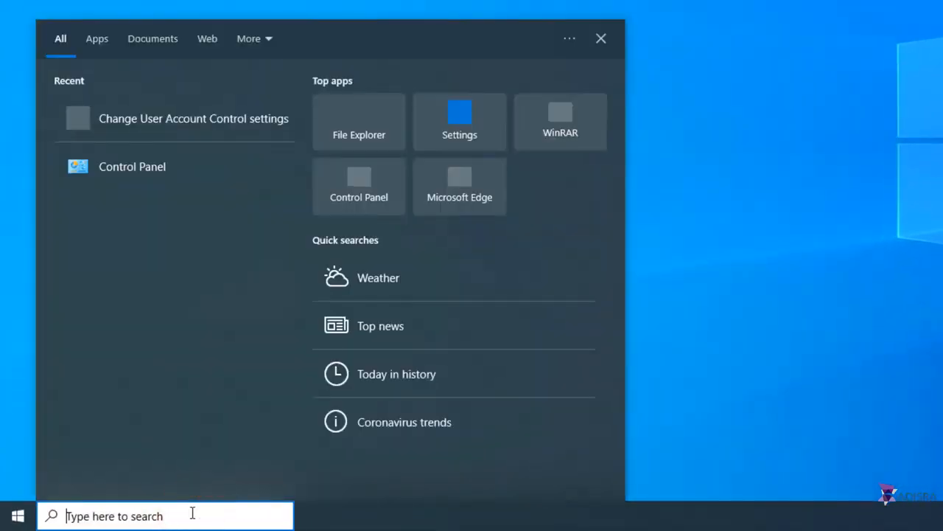
text(control)
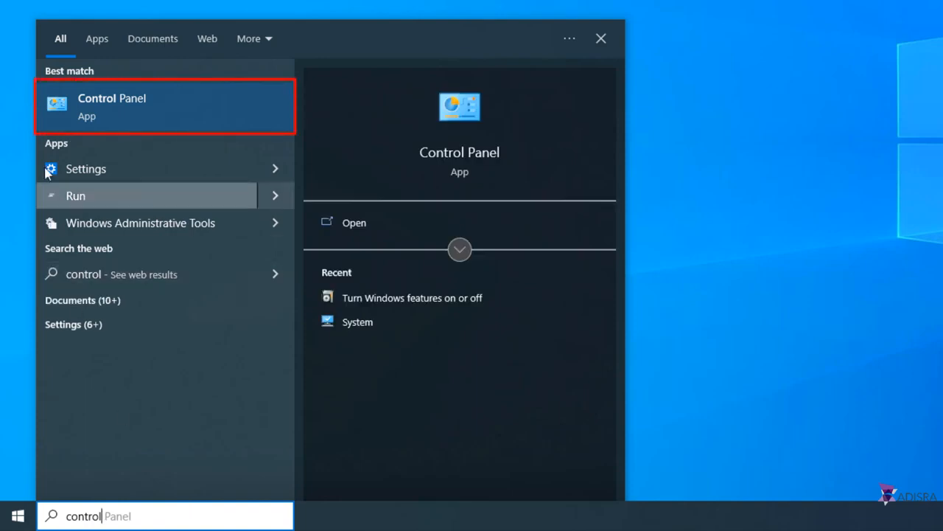
click(104, 118)
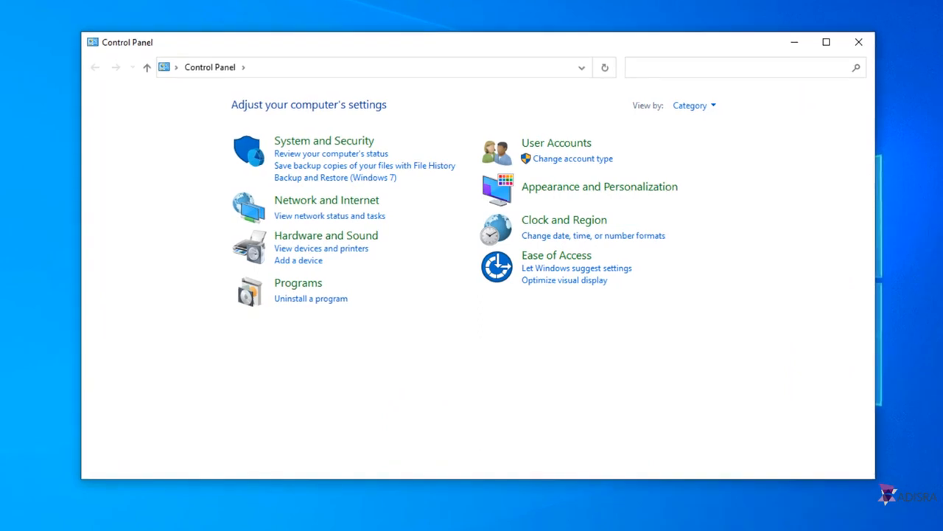
click(316, 288)
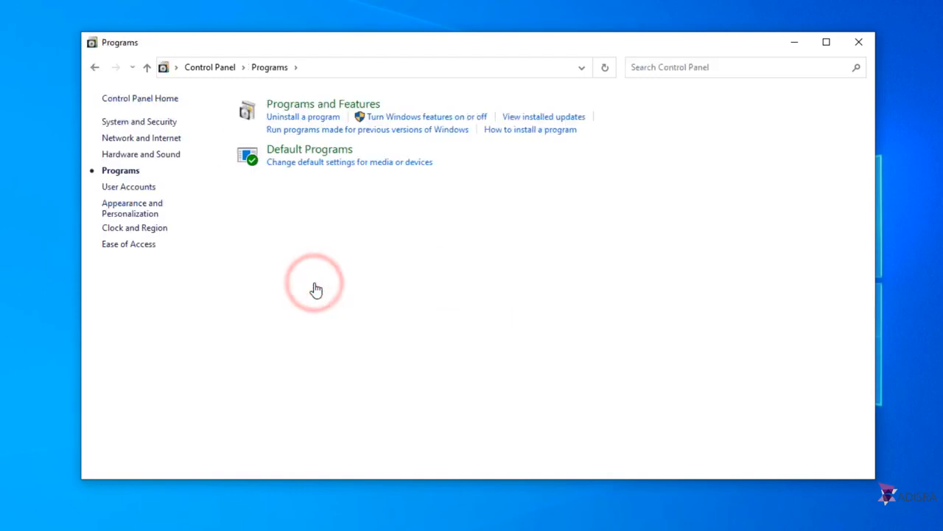
click(478, 120)
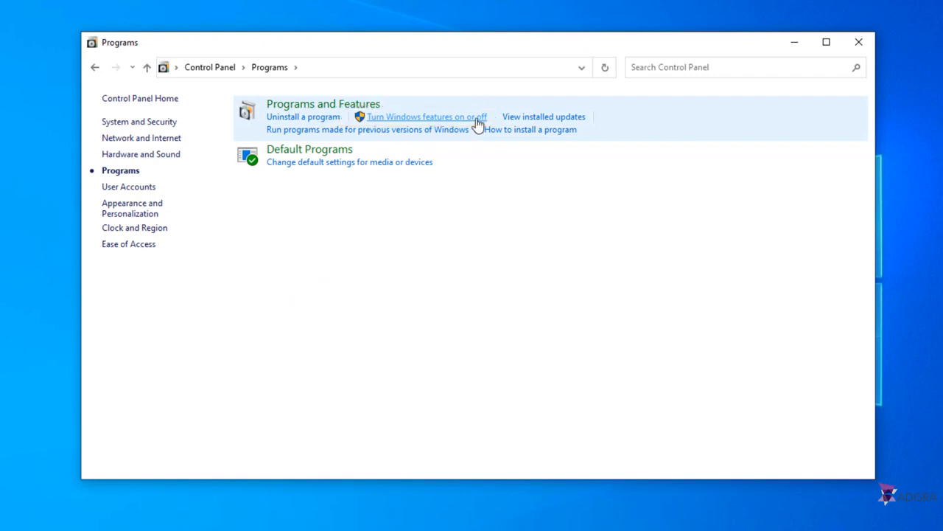
click(479, 117)
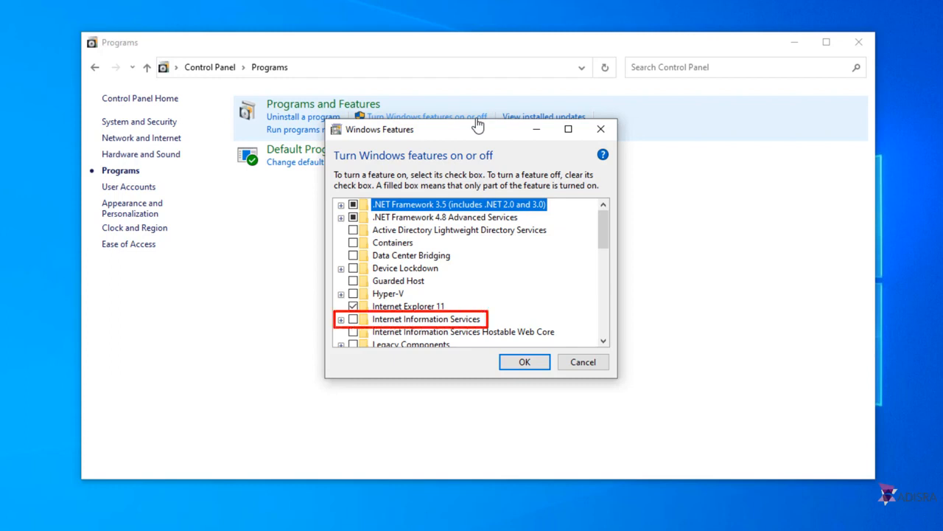
Turn on the Internet Information Services feature, apply the change and dismiss the completion dialog.
click(353, 319)
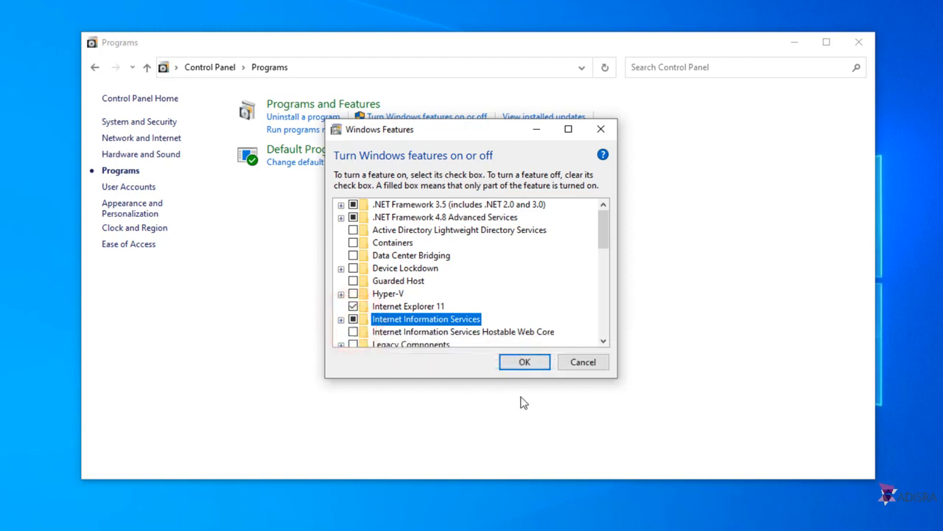
click(544, 366)
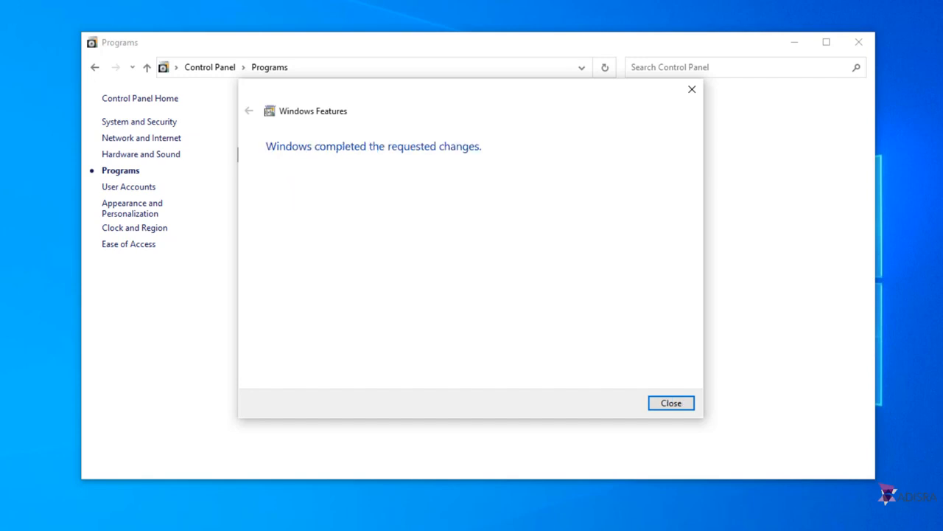
click(677, 405)
Recheck the Internet Information Services entry in the Windows features list, then dismiss it and close Control Panel.
click(461, 118)
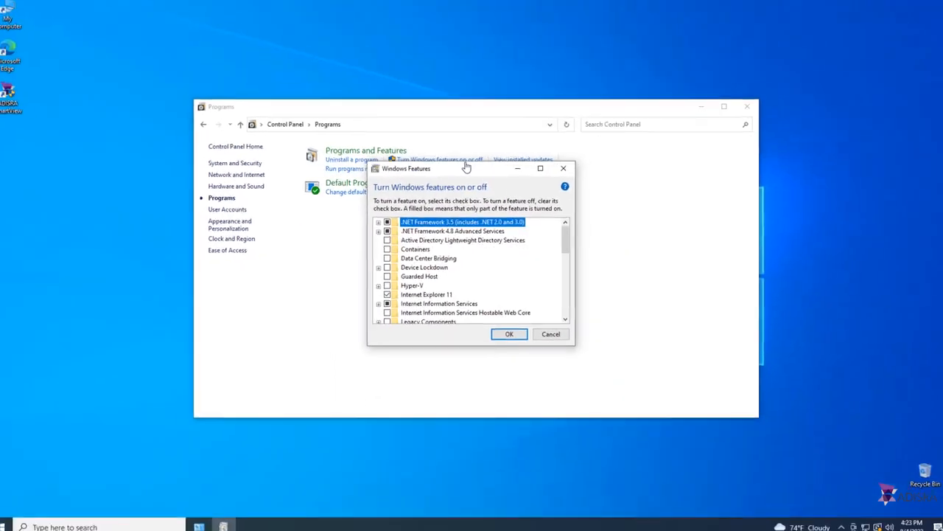
click(552, 333)
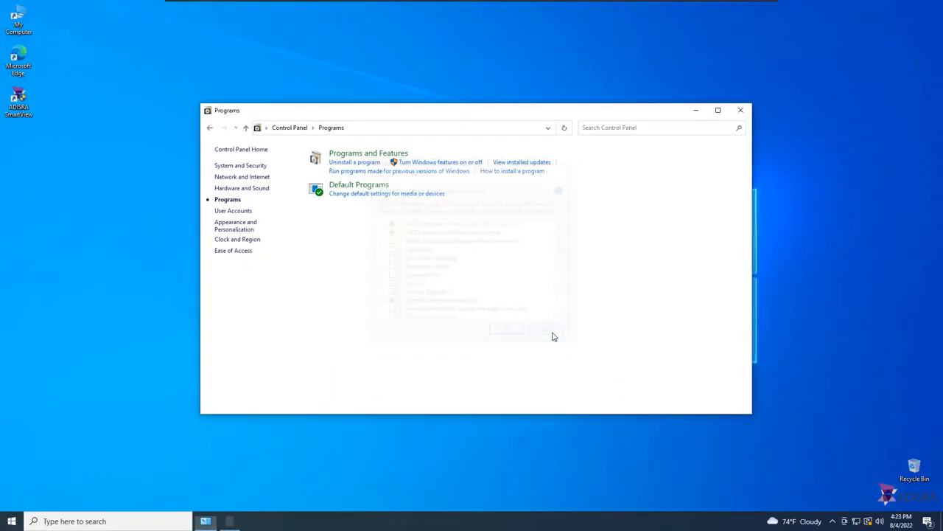
click(740, 109)
Load localhost in Microsoft Edge to check the web server's start page, then close the browser.
double_click(18, 60)
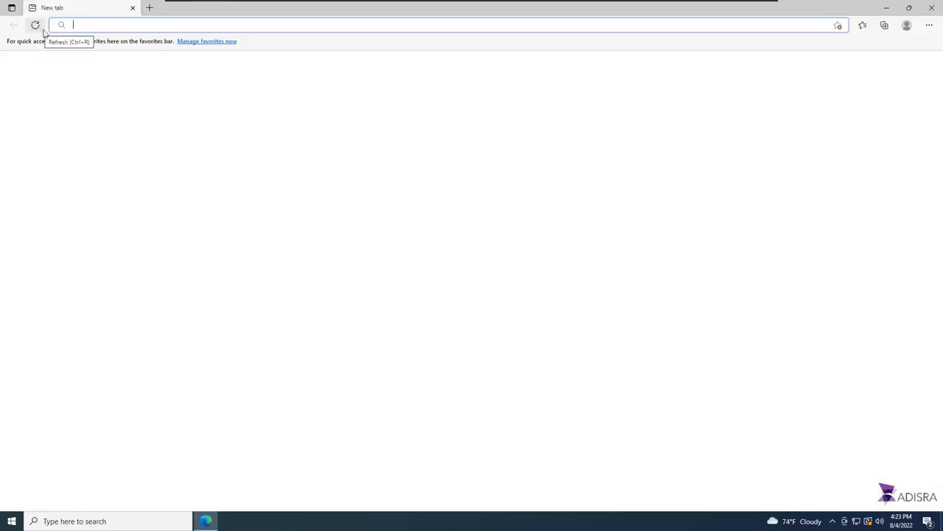
text(localhost)
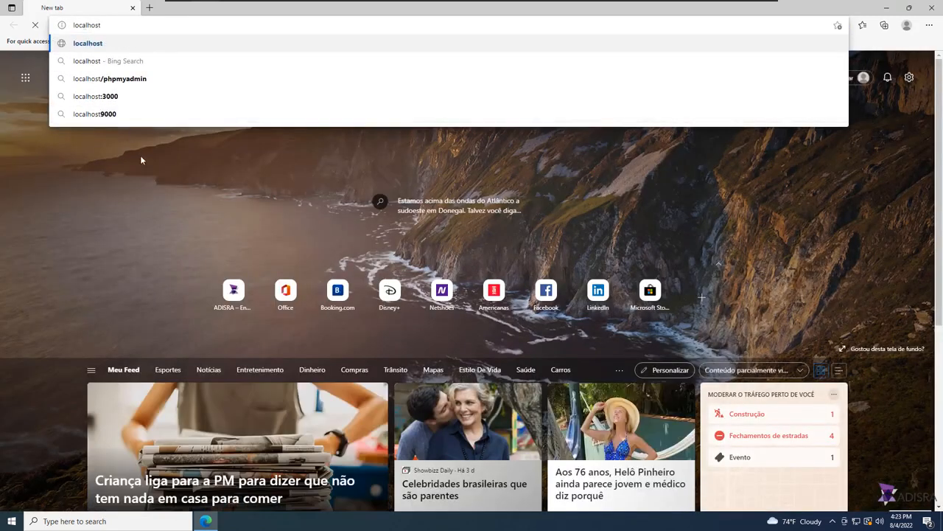
key(Return)
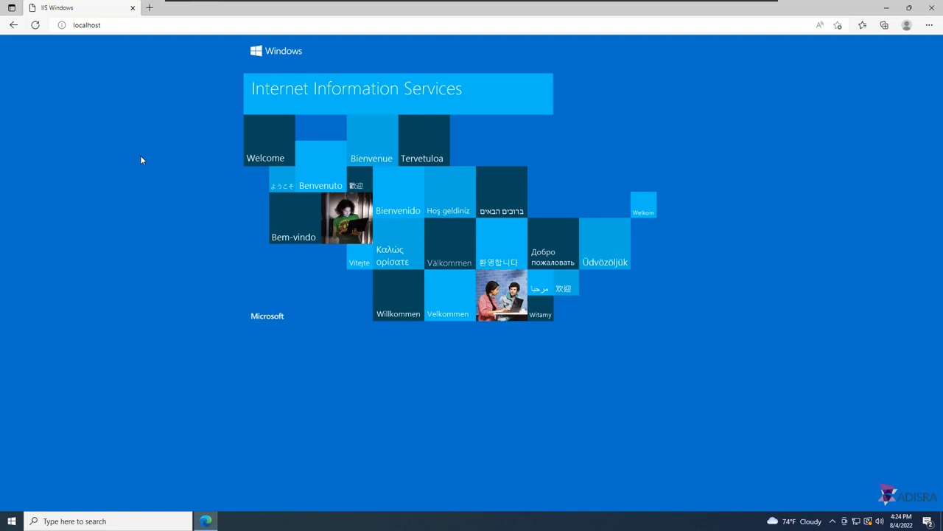
click(931, 8)
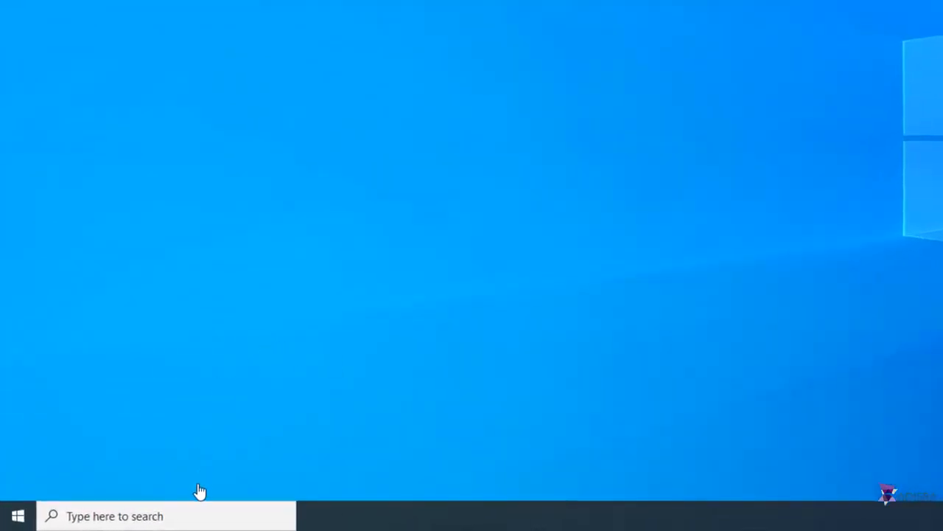
Find and open Internet Information Services (IIS) Manager and expand the server's connection tree.
click(200, 514)
text(iis)
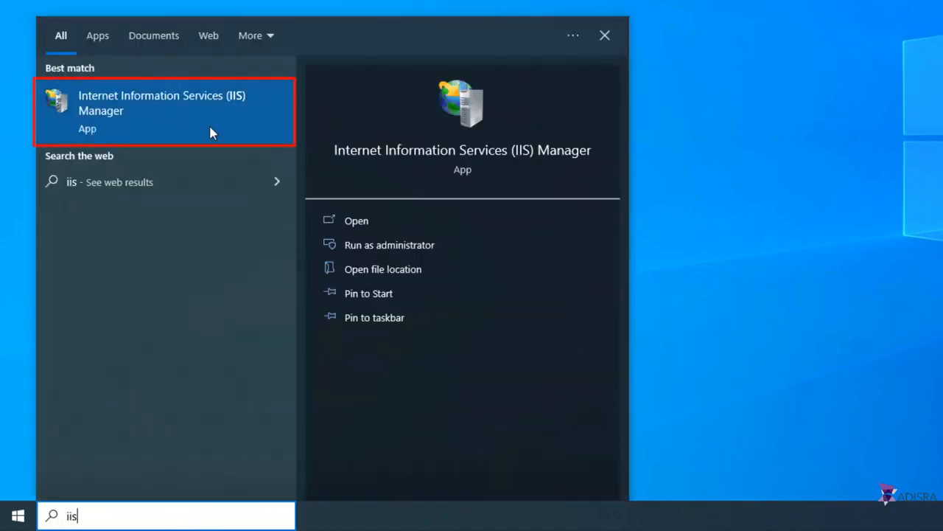
click(241, 120)
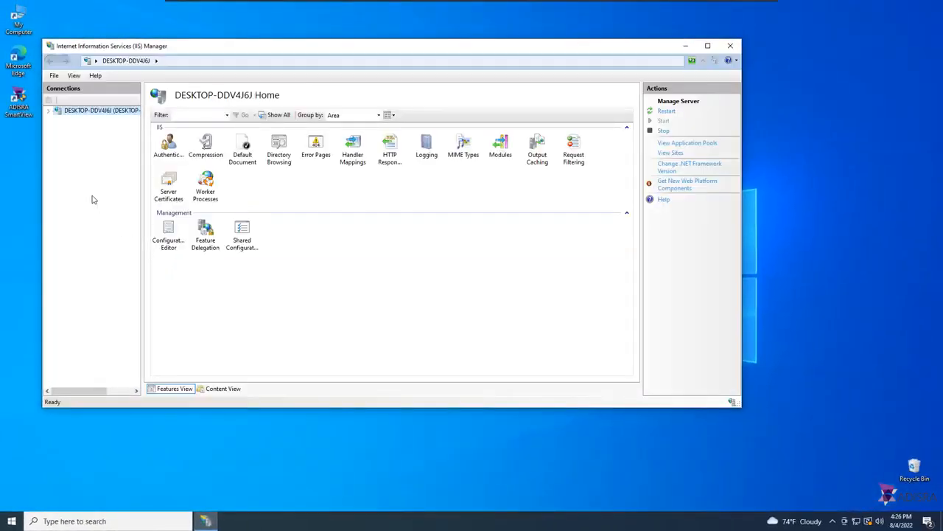
click(55, 49)
click(50, 145)
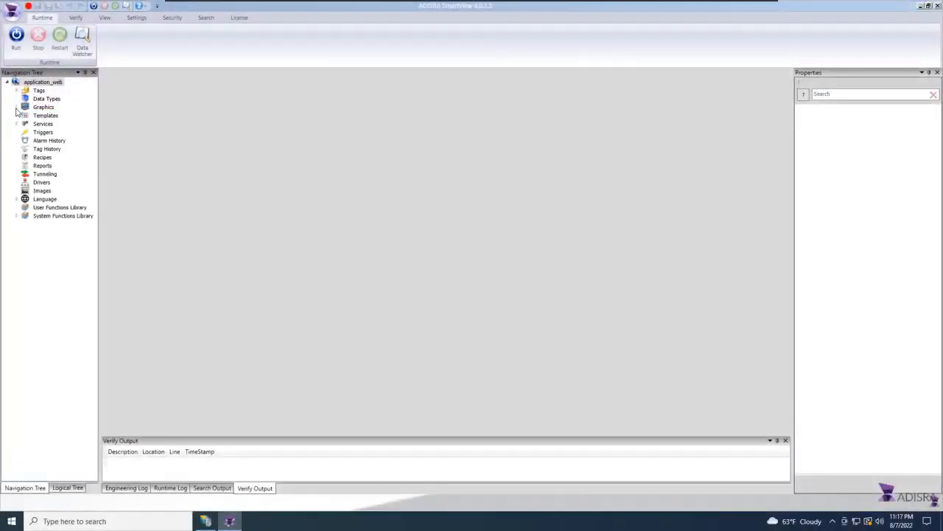
In ADISRA SmartView, open the main_screen graphic of the application_web project.
click(18, 106)
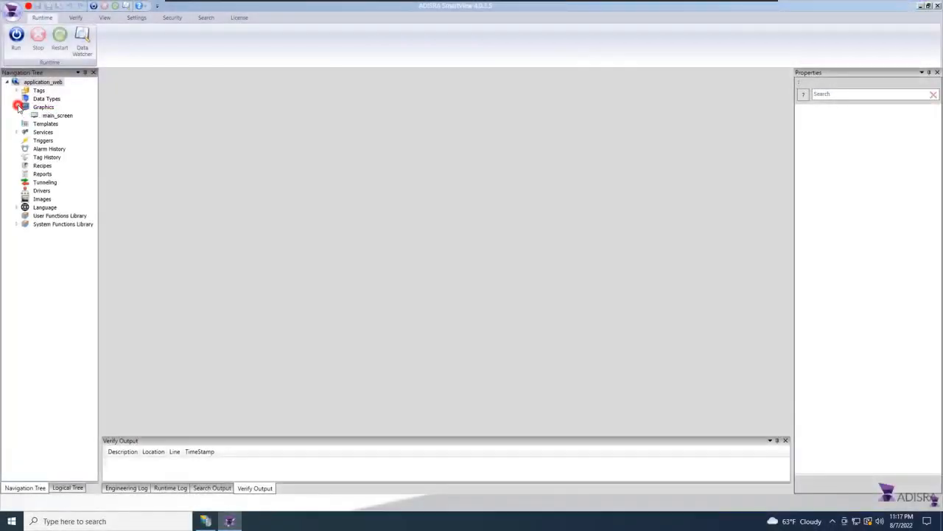
click(73, 116)
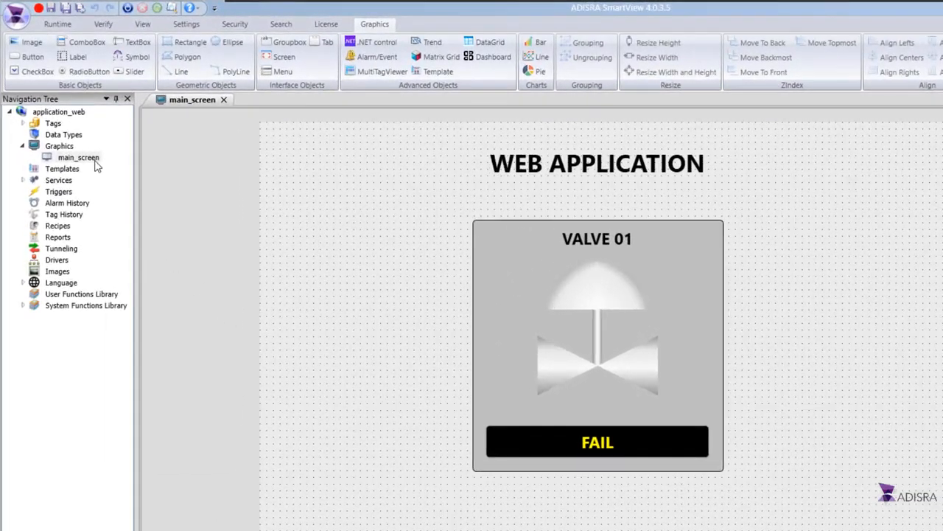
Examine the web save options for the main_screen graphic, the whole Graphics folder and all open graphics.
right_click(98, 162)
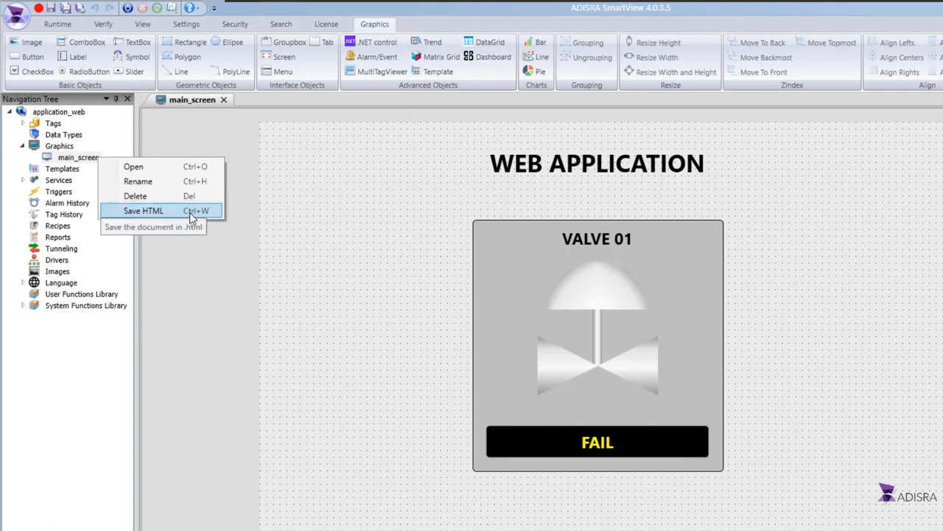
double_click(67, 146)
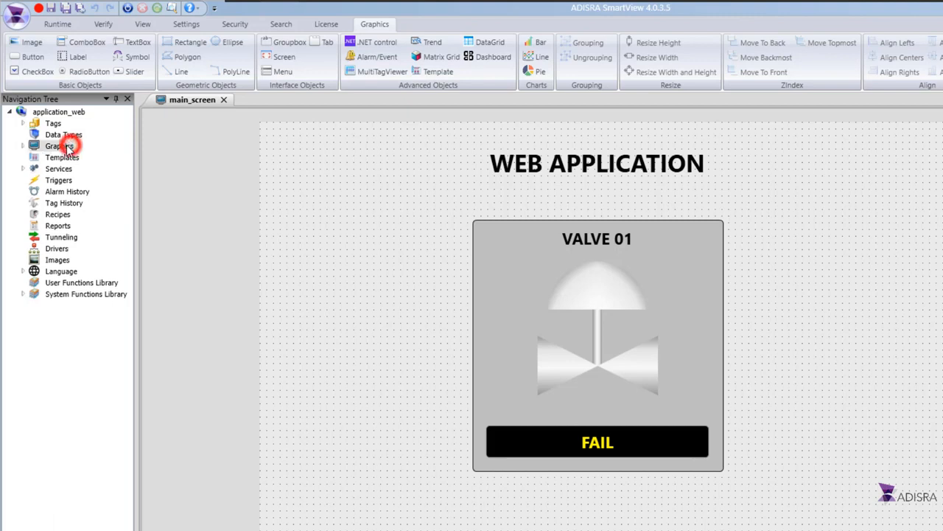
right_click(66, 146)
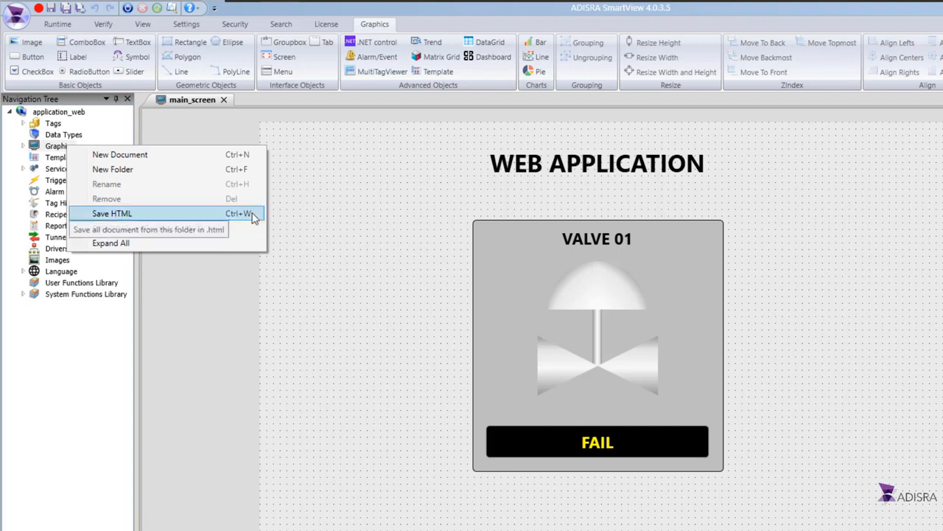
click(300, 224)
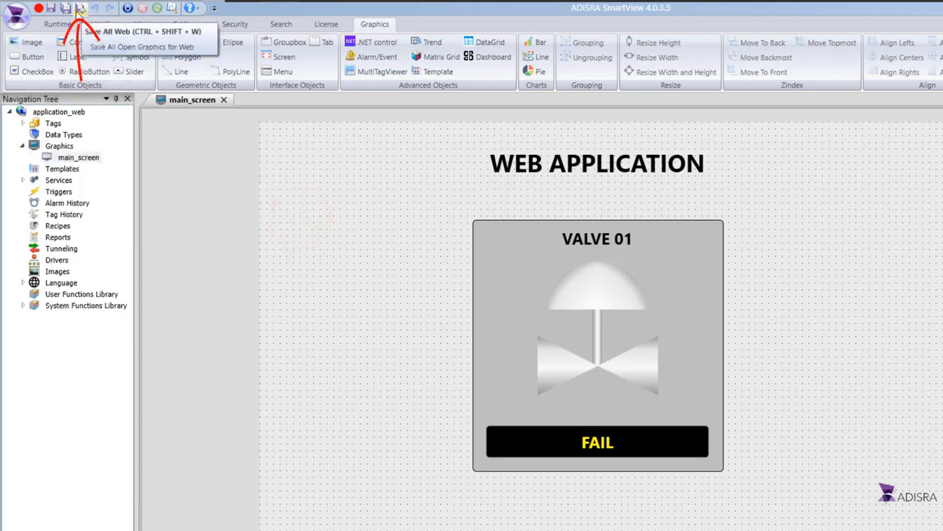
click(16, 15)
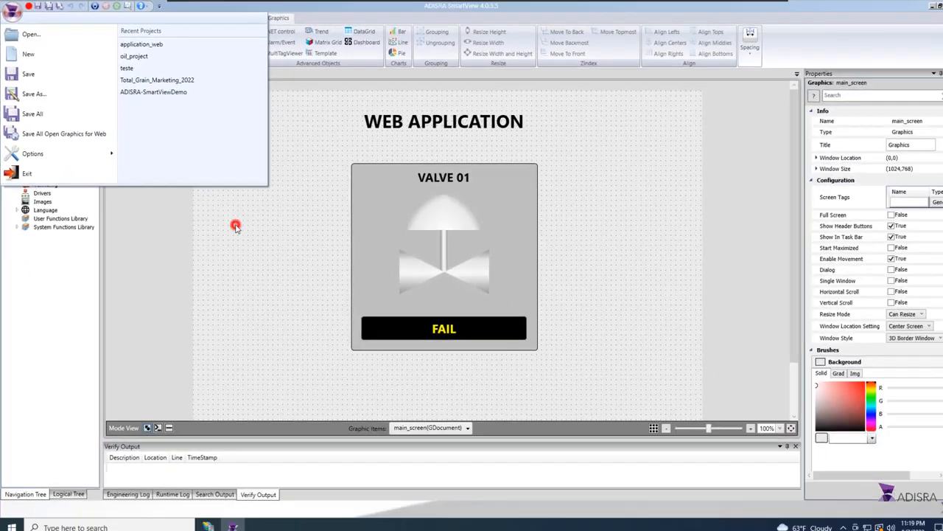
click(317, 308)
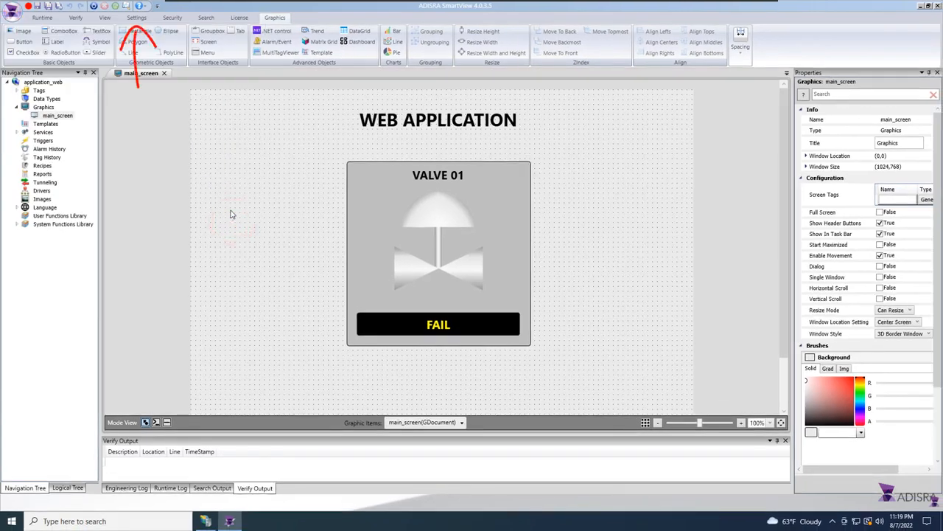
Review the default web folder path in the project's Web settings and leave it without making changes.
click(137, 18)
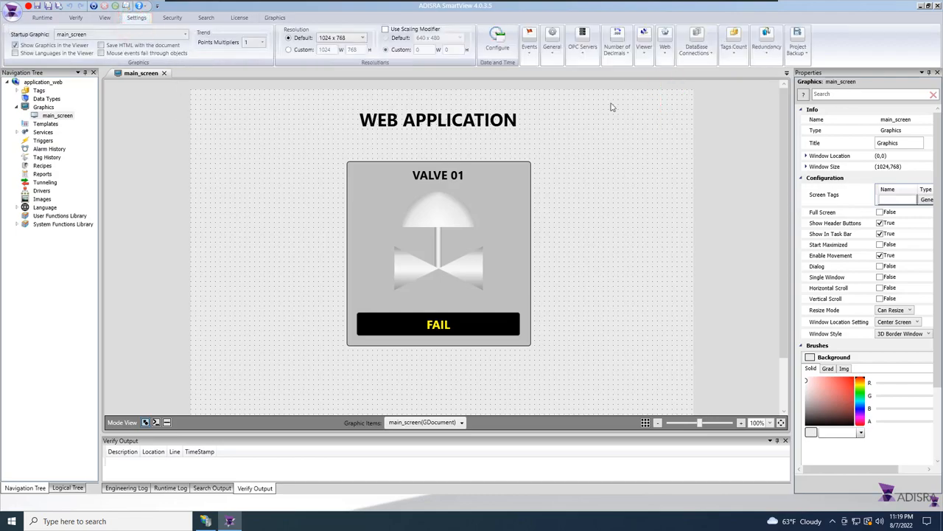
click(665, 57)
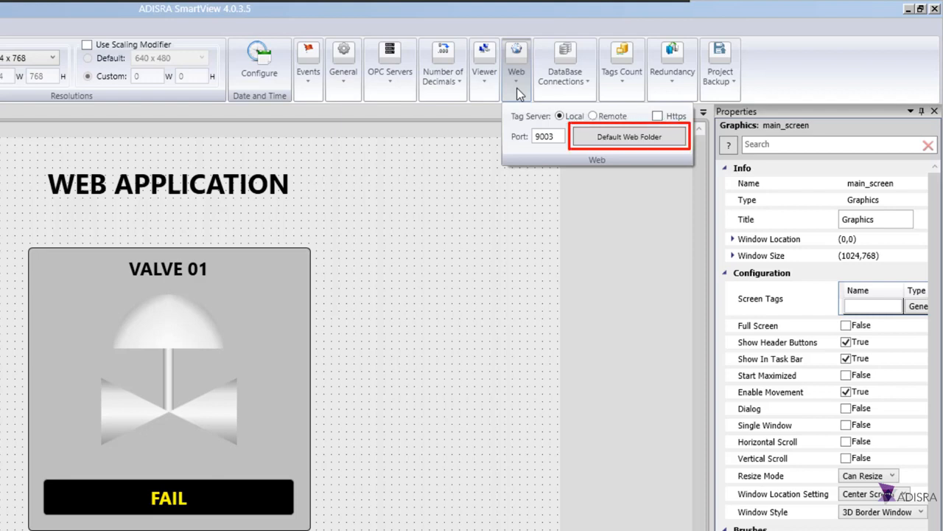
click(676, 136)
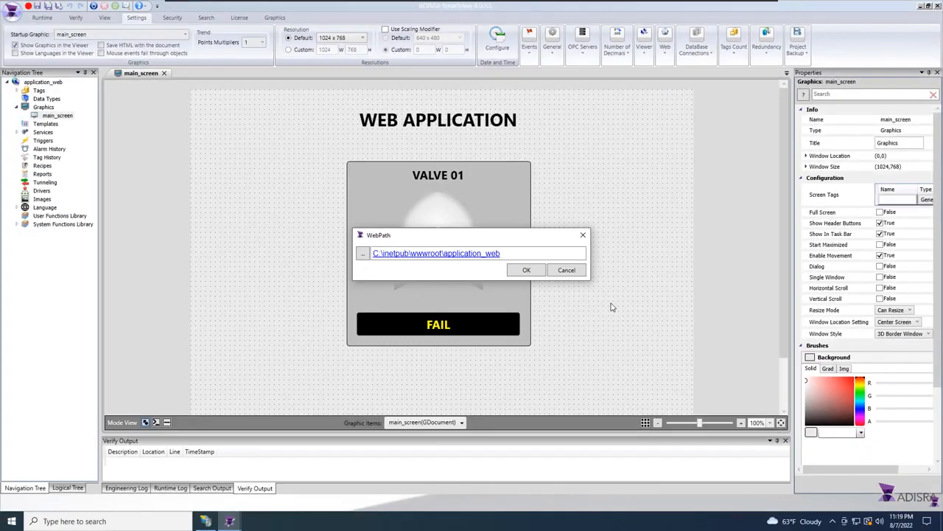
click(572, 270)
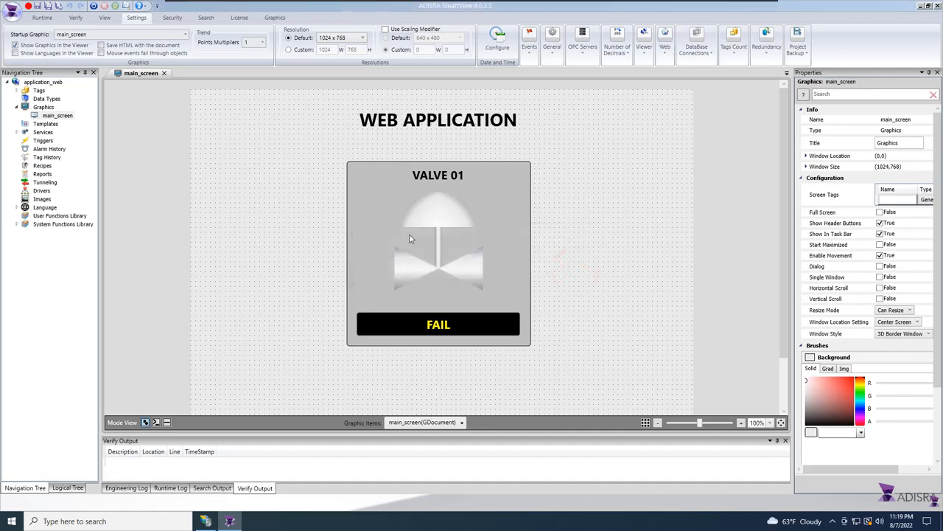
Save the main_screen graphic as HTML.
right_click(58, 116)
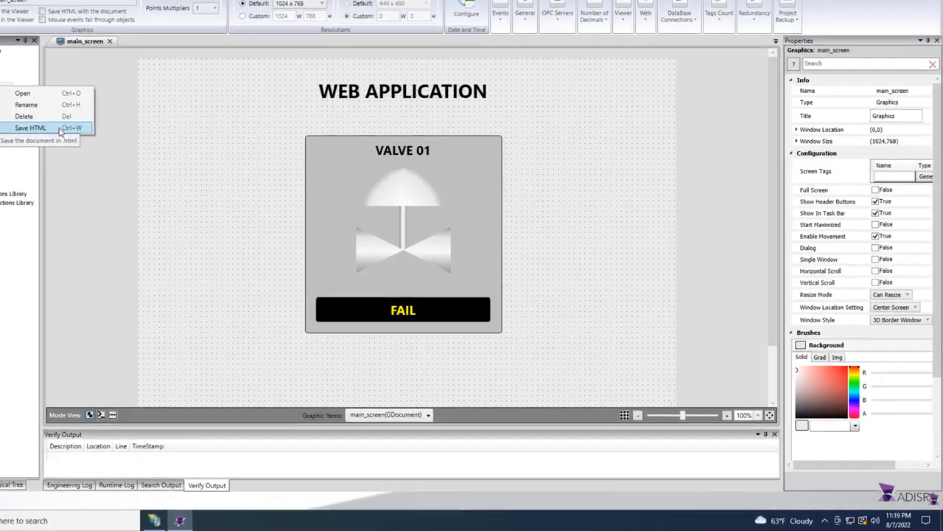
click(118, 157)
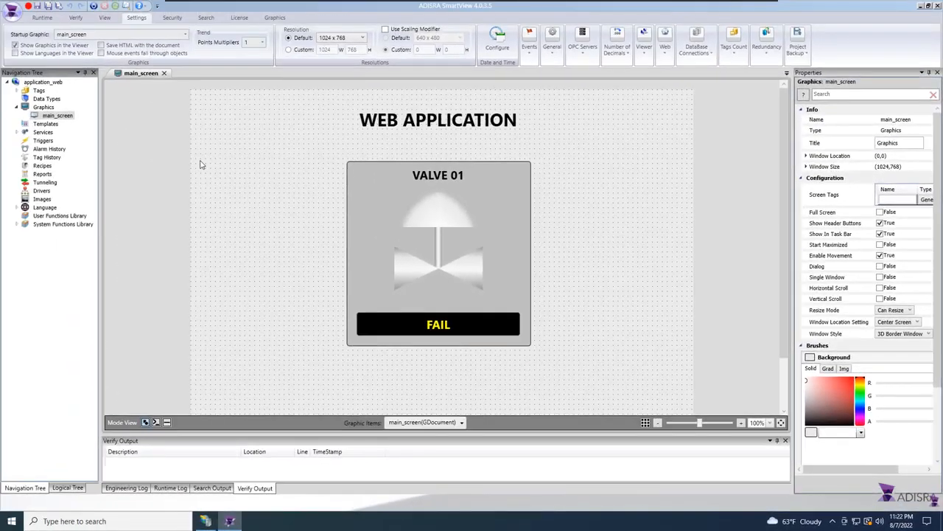
In File Explorer, open C:\inetpub\wwwroot\application_web and examine the published web files.
click(920, 6)
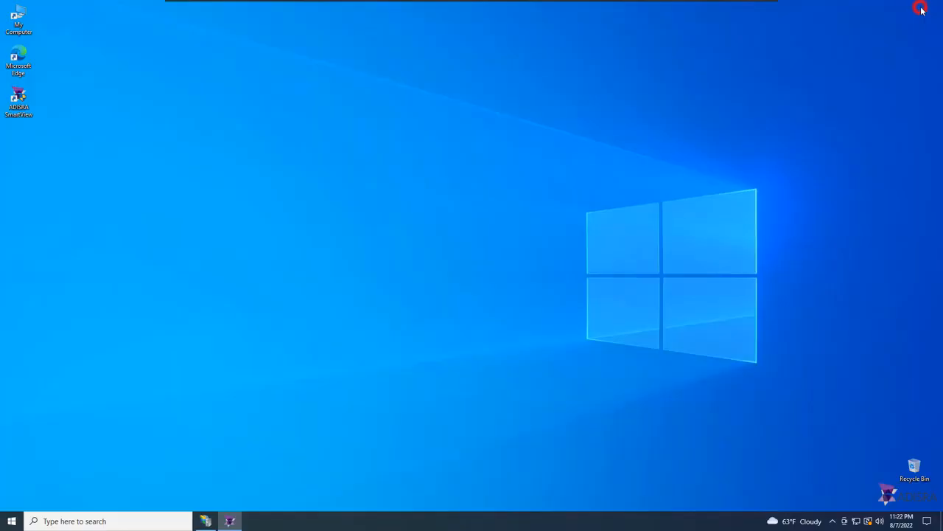
double_click(22, 18)
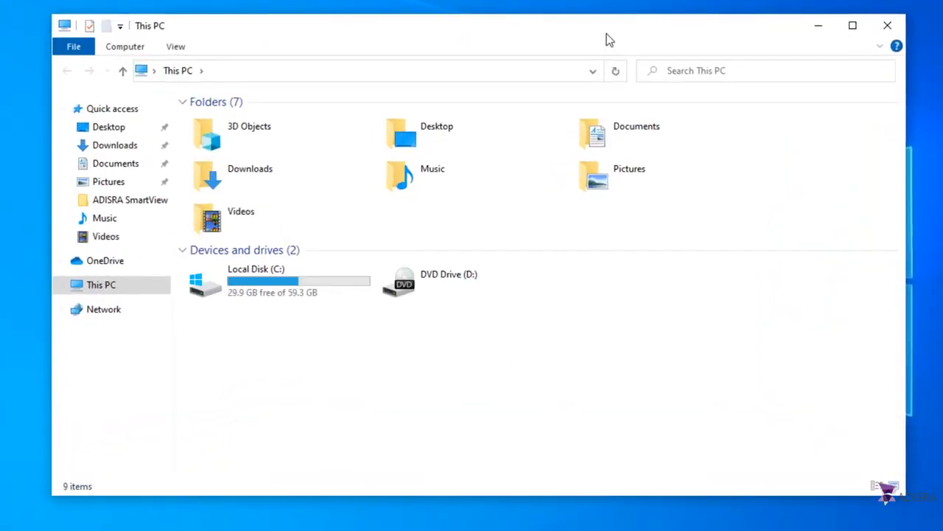
double_click(337, 292)
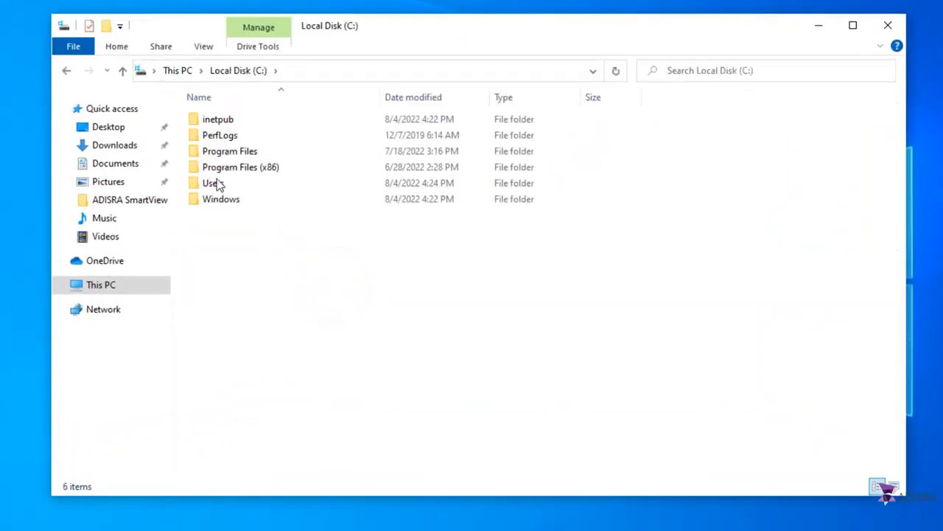
click(233, 121)
double_click(233, 121)
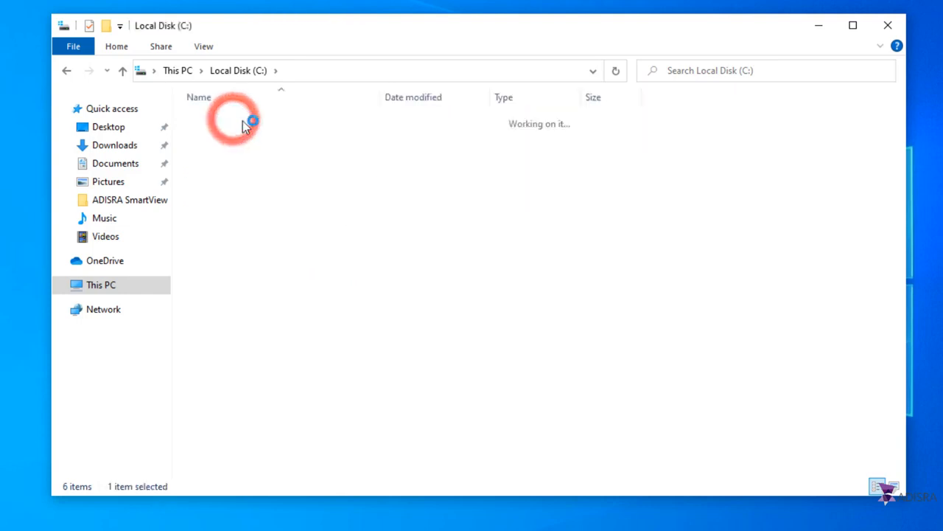
double_click(268, 184)
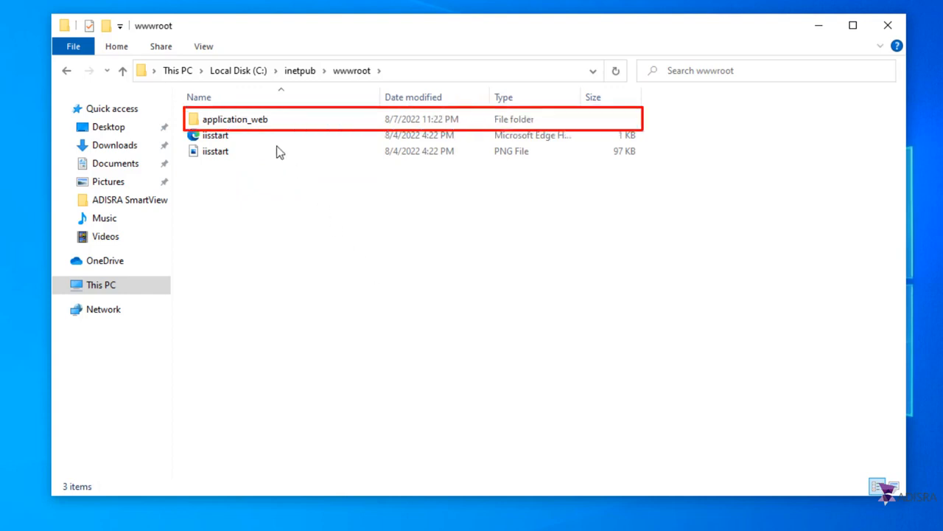
click(274, 120)
double_click(275, 119)
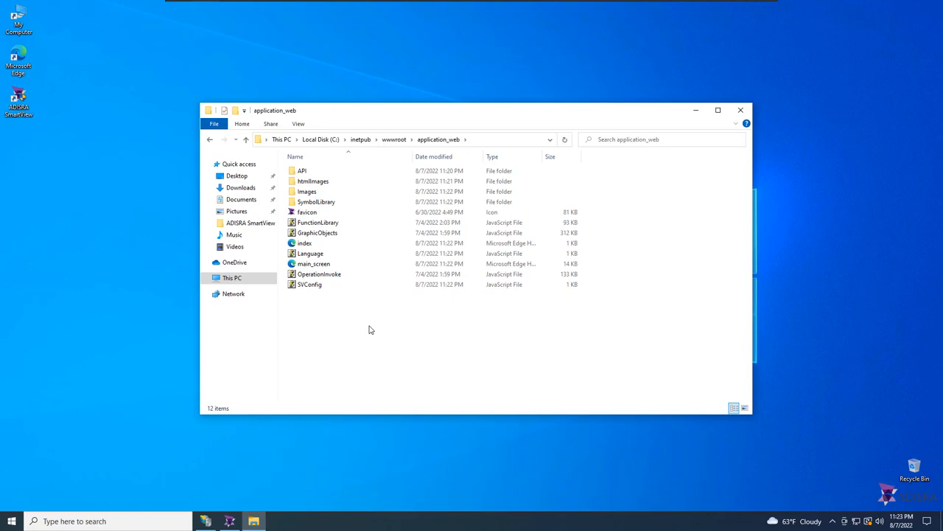
Switch to IIS Manager, refresh the Sites node and inspect the application_web folder under Default Web Site.
click(211, 522)
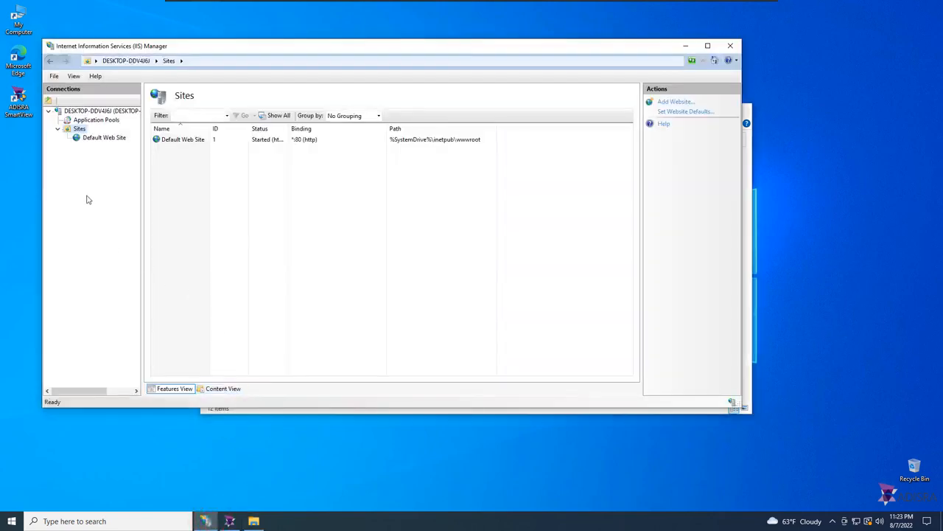
right_click(87, 197)
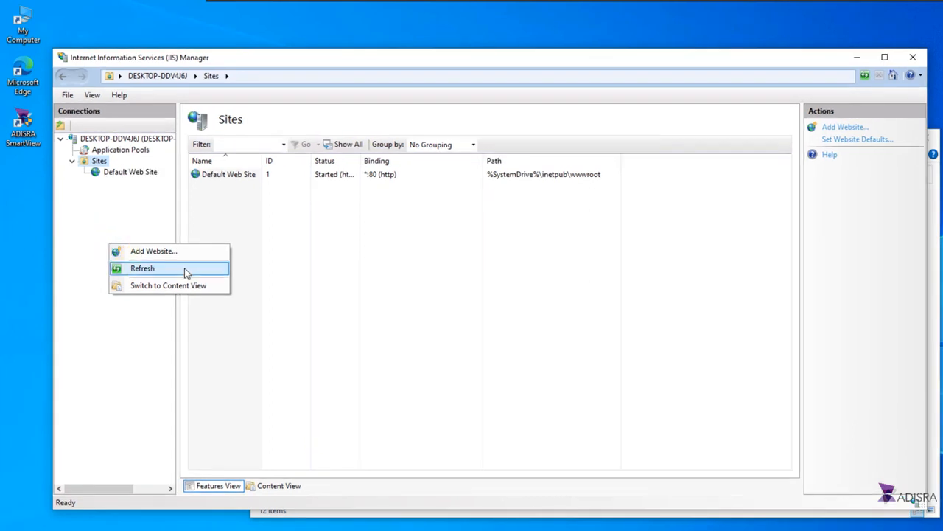
click(185, 269)
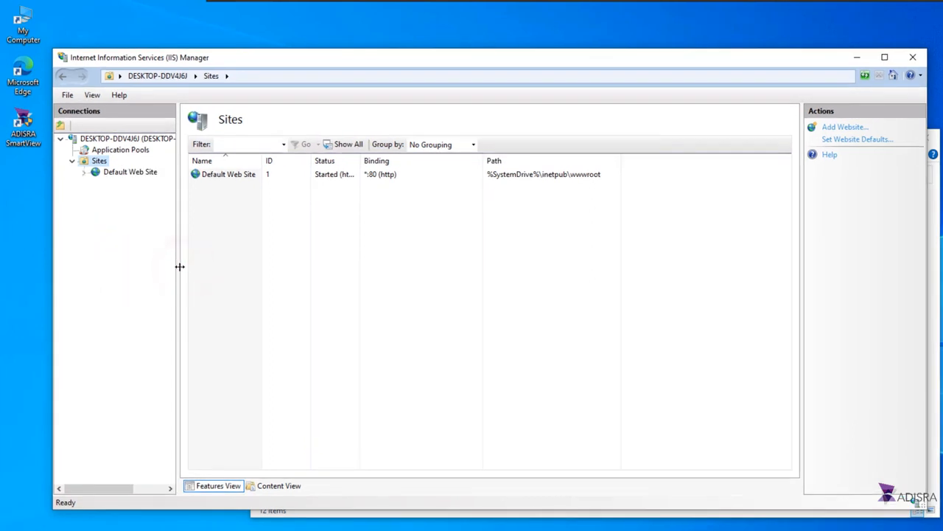
click(84, 172)
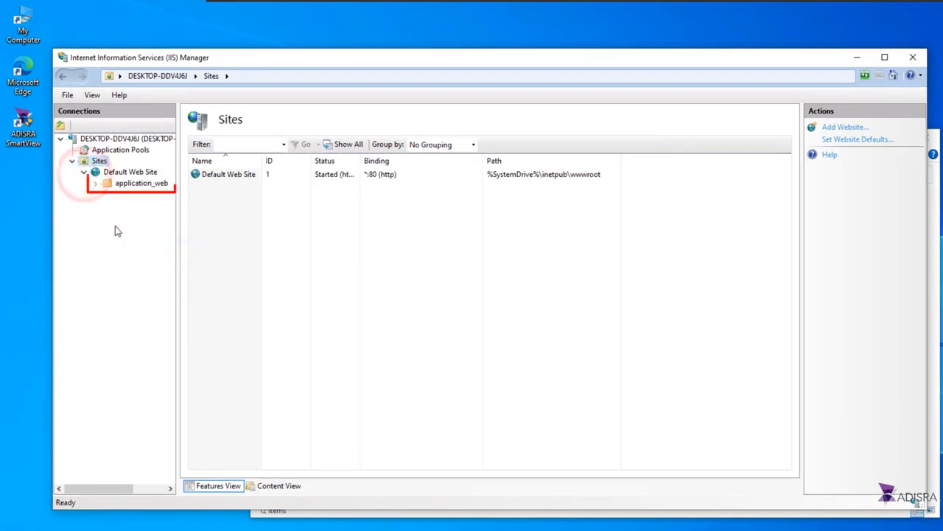
click(95, 185)
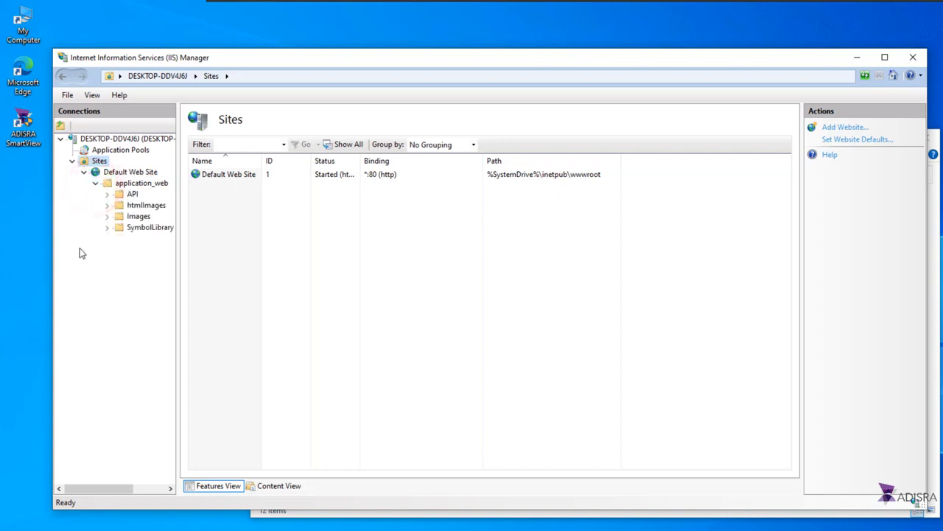
click(95, 183)
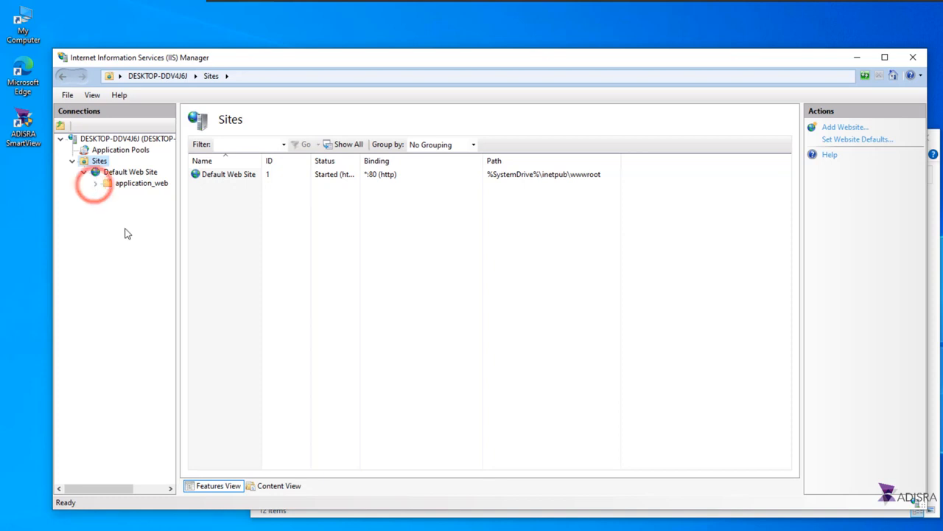
click(140, 175)
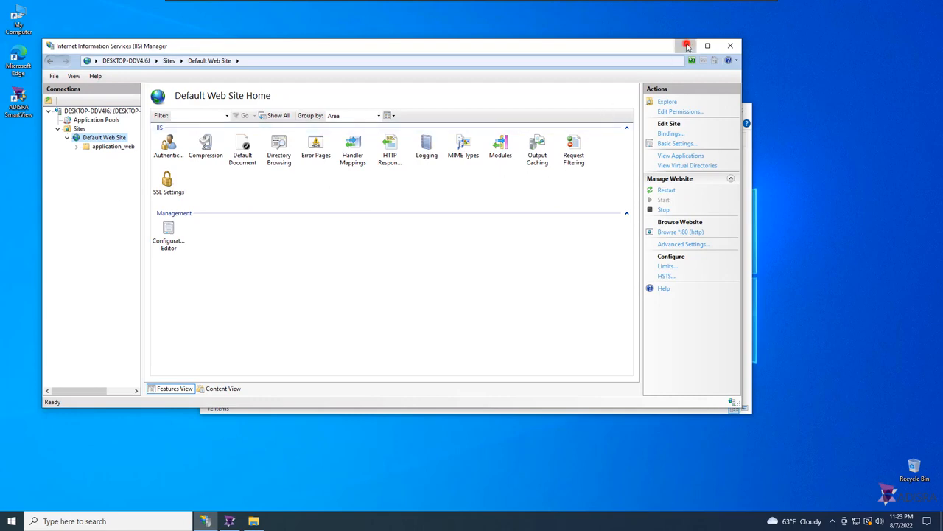
click(687, 46)
Switch to ADISRA SmartView, start the application_web runtime and bring its running graphics window to the front.
click(231, 521)
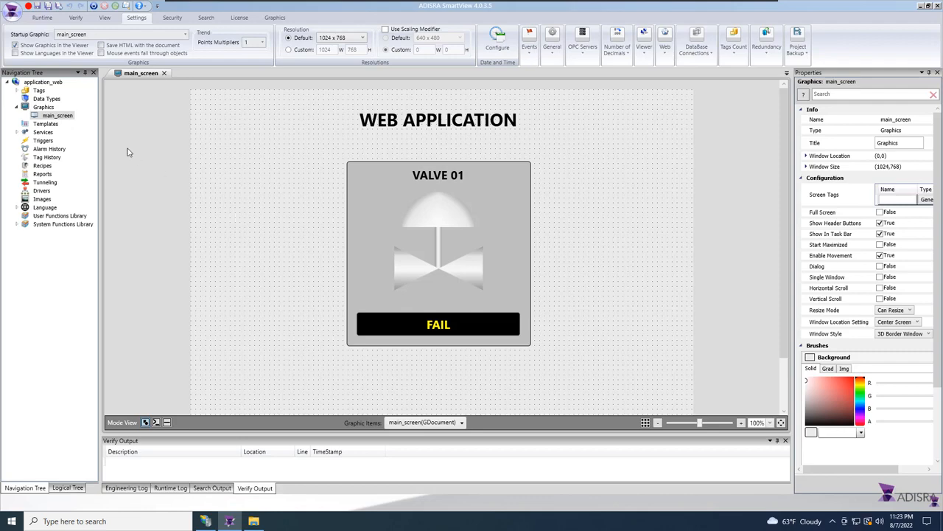
click(94, 6)
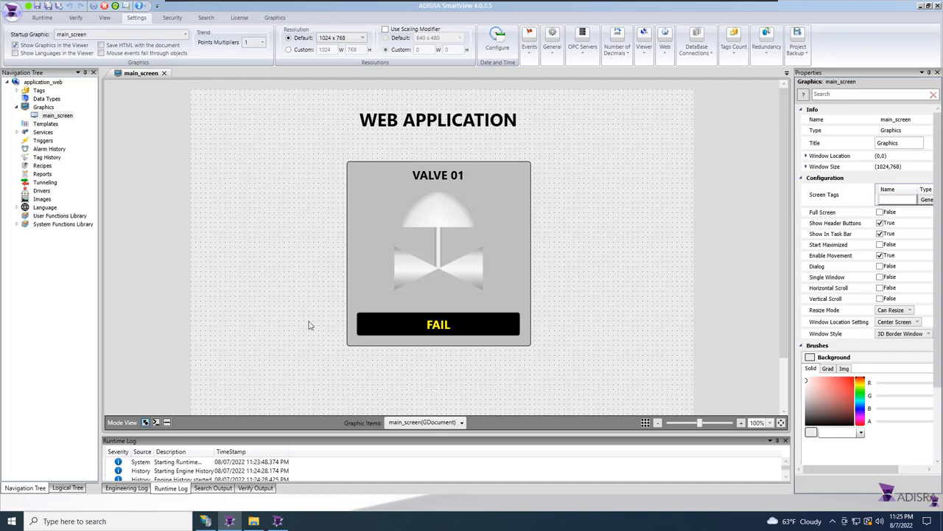
click(278, 521)
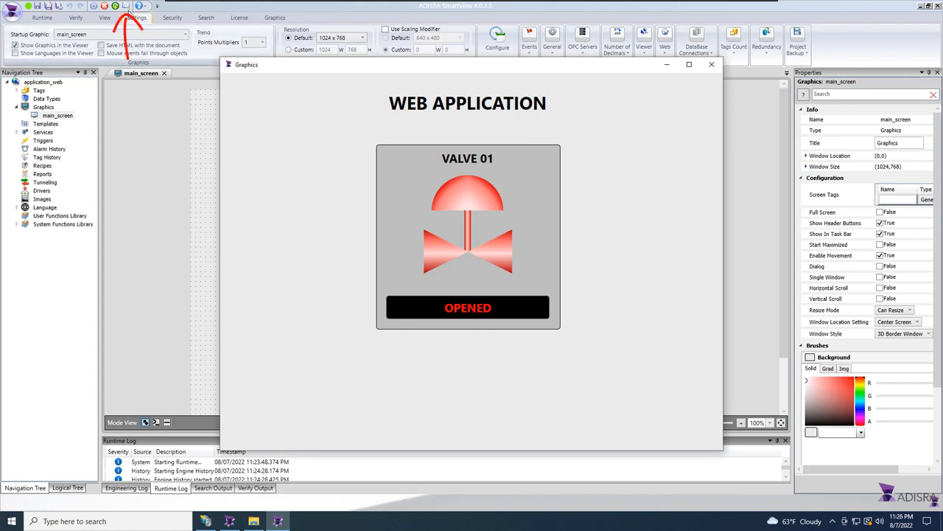
Open the Data Watcher and load all of the project's tags into it.
click(127, 6)
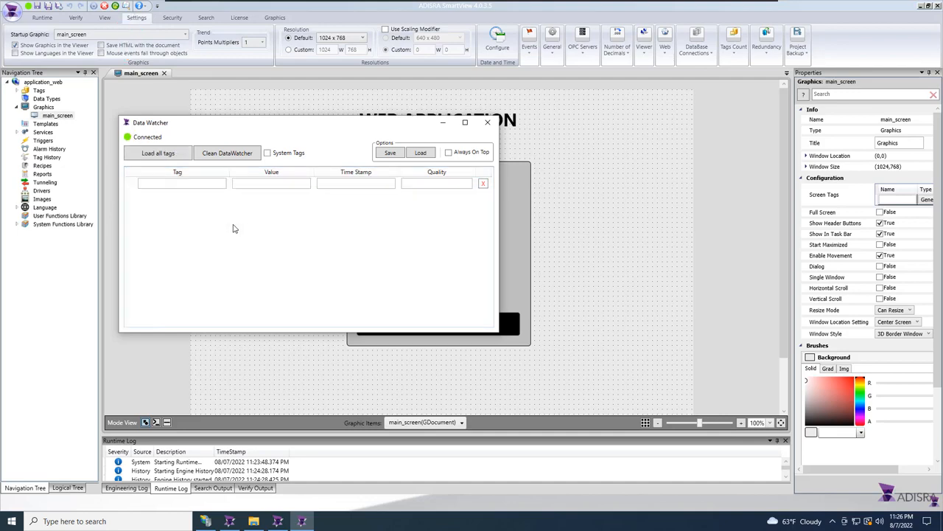
click(182, 155)
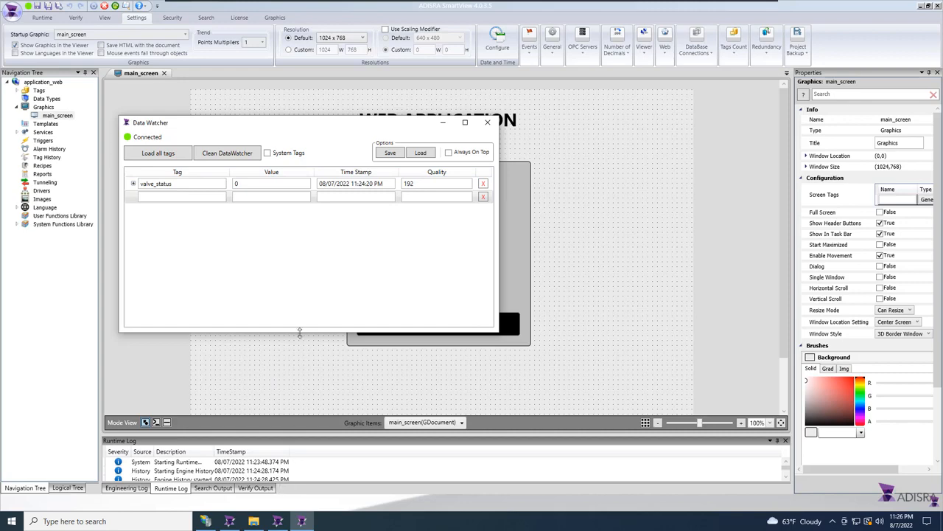
click(114, 519)
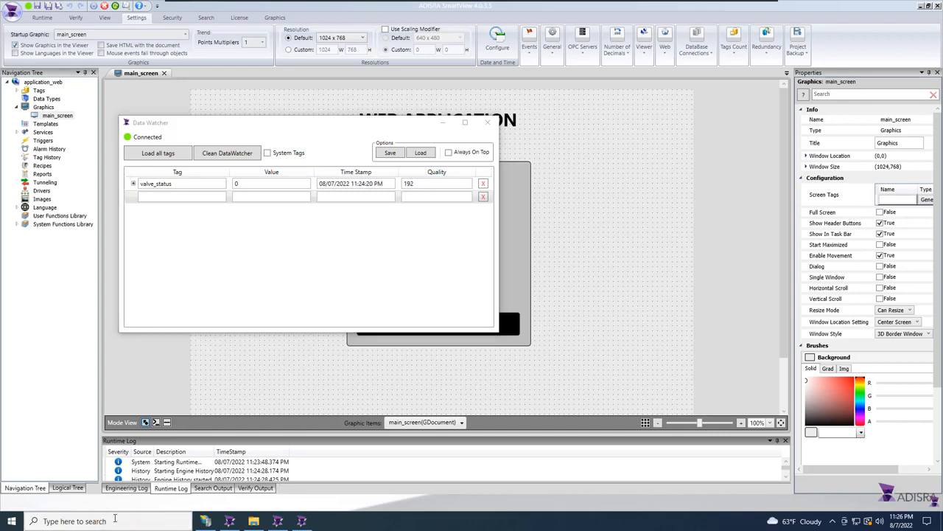
text(in)
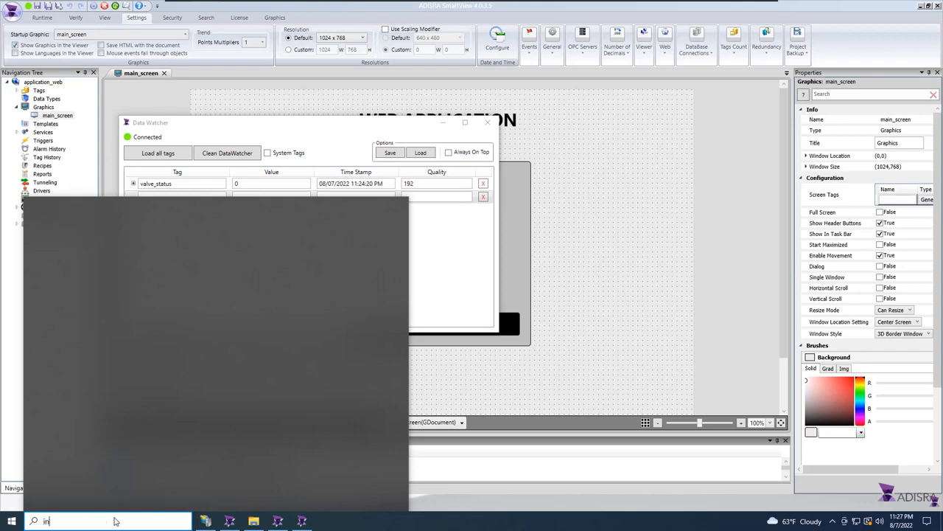
text(ternet expl)
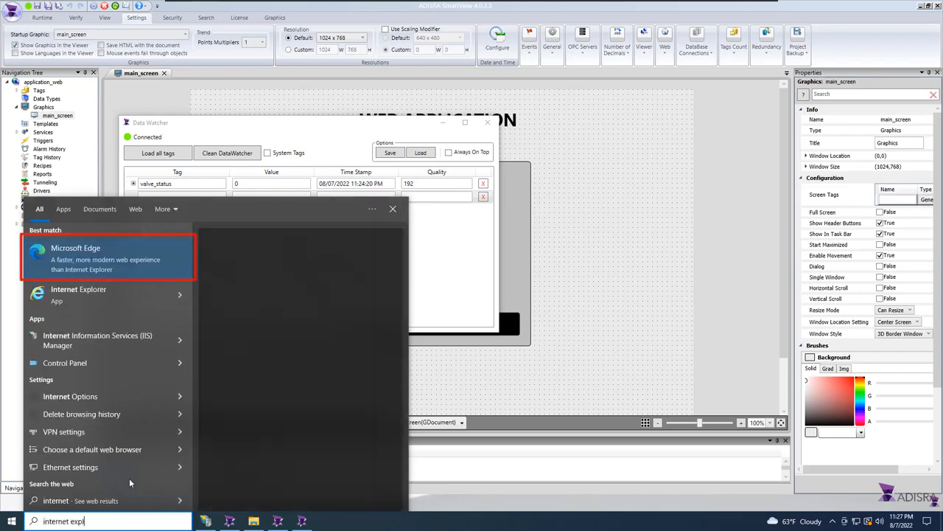
click(126, 256)
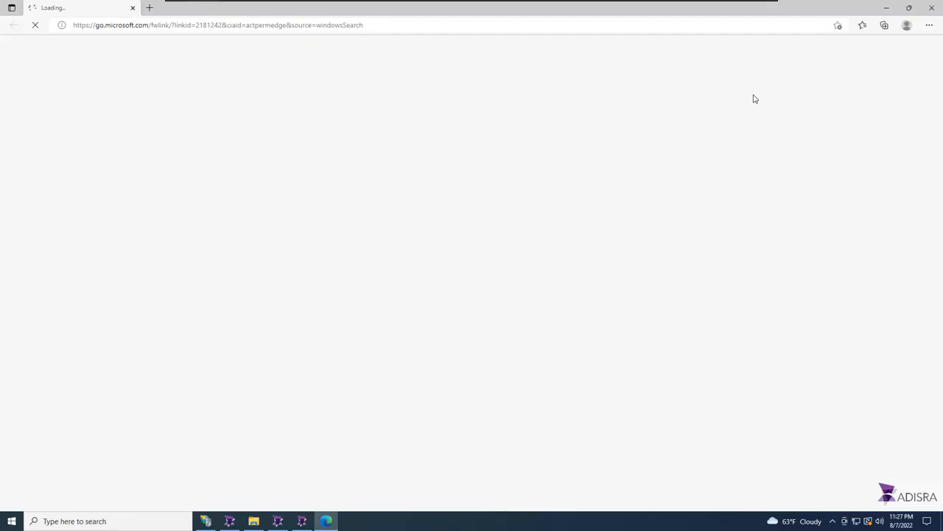
click(36, 26)
click(168, 26)
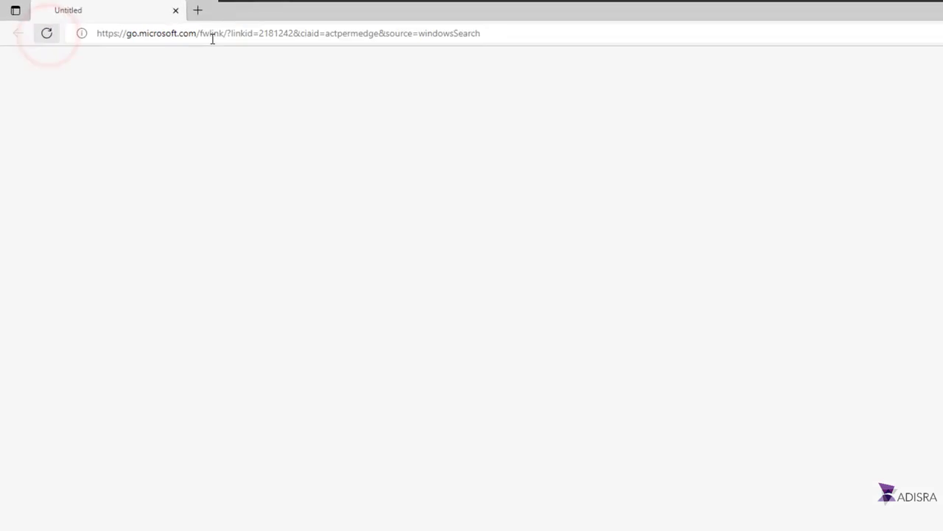
text(http://127.0.0.1/application_web/main_screen.html)
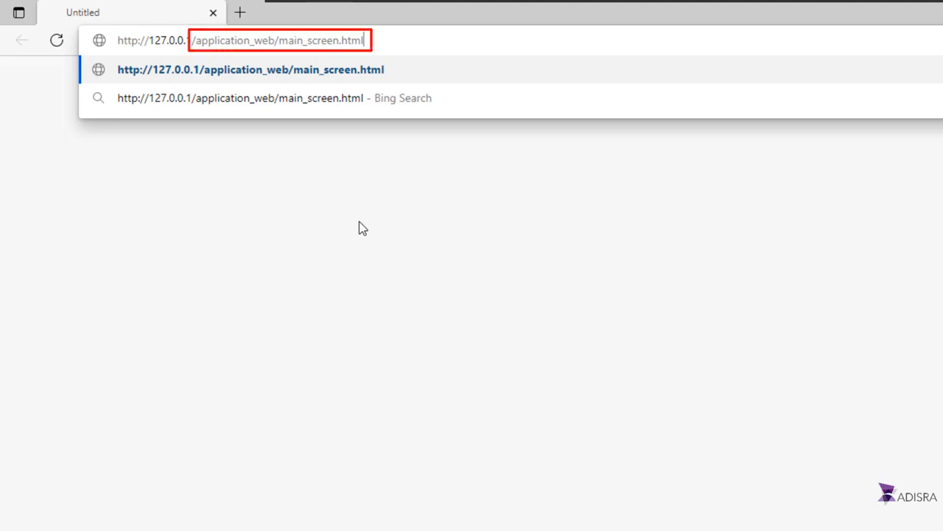
key(Return)
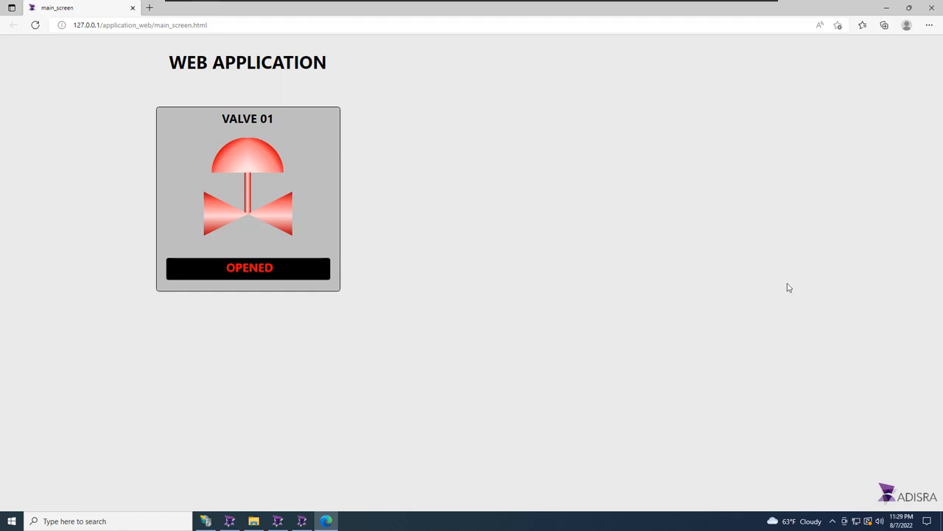
Arrange the Data Watcher below the web page's valve and the runtime graphics window beside it, keeping both valves in view.
click(303, 521)
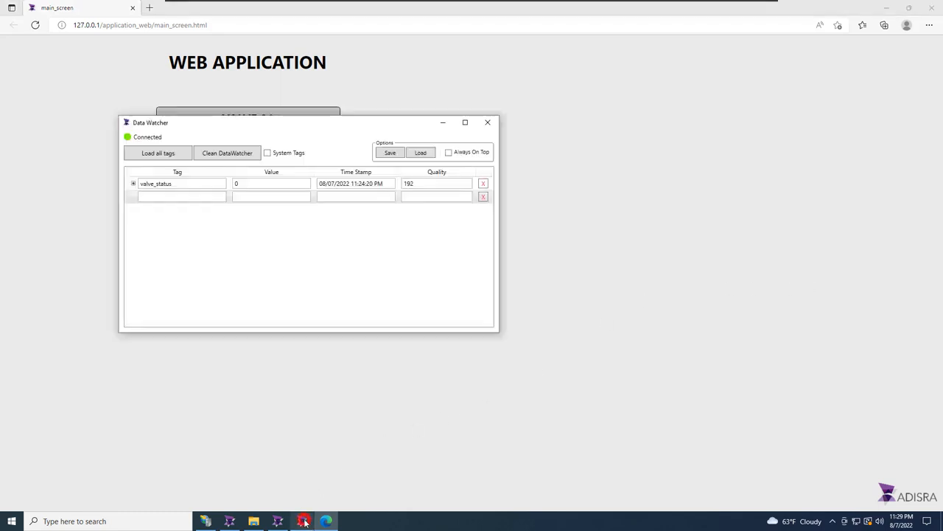
drag(301, 124, 225, 227)
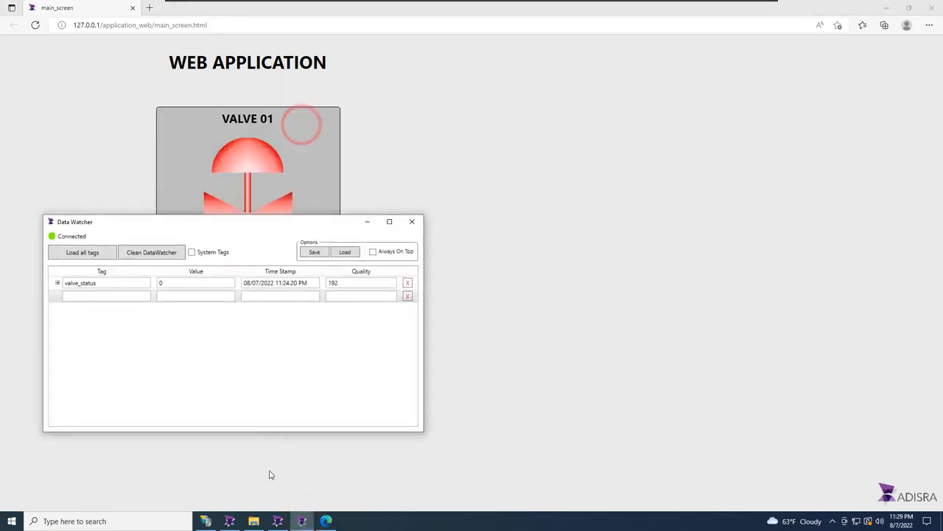
click(277, 521)
drag(424, 66, 663, 66)
drag(285, 226, 281, 296)
drag(287, 296, 291, 293)
Set the valve_status tag to 1 in the Data Watcher.
click(196, 351)
text(1)
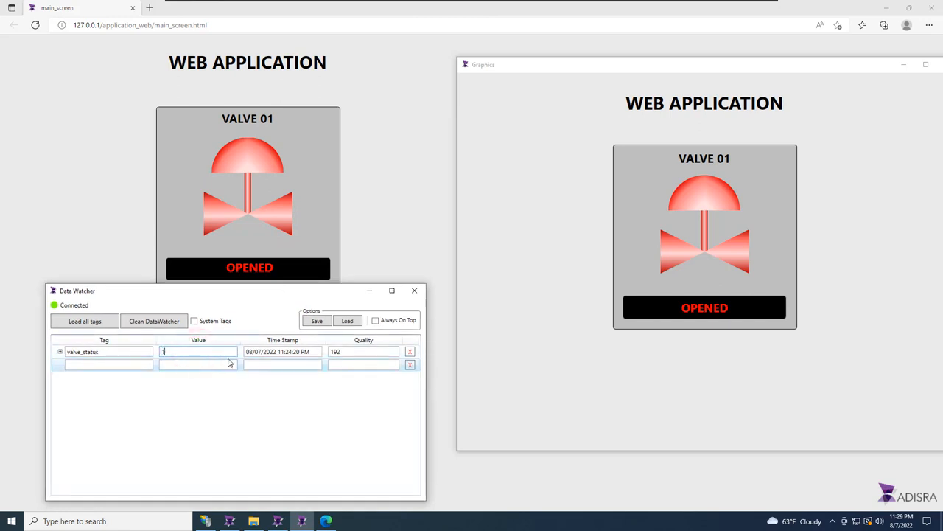
key(Return)
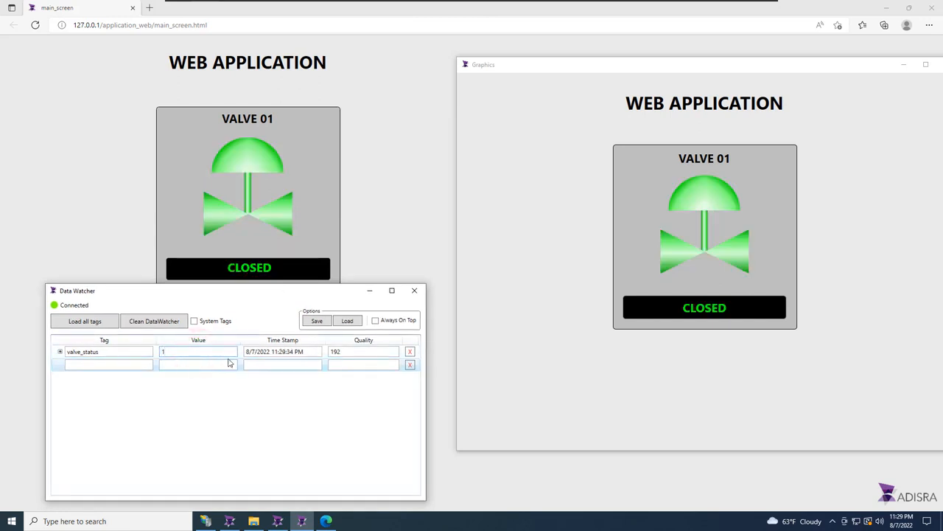